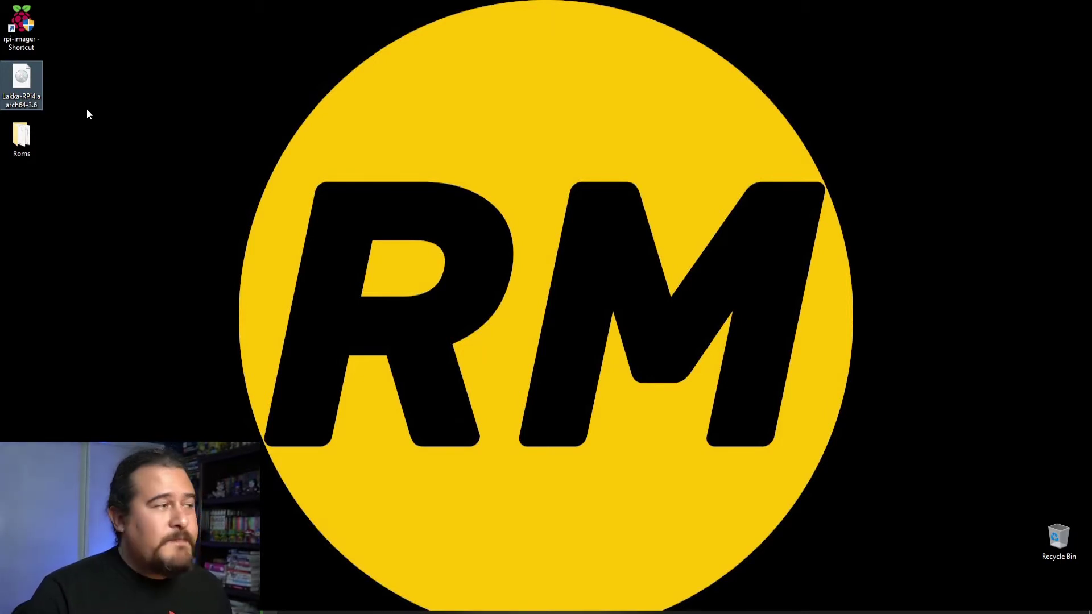
Step: Launch Raspberry Pi Imager from the desktop
{"action": "left_click", "coordinate": [35, 142]}
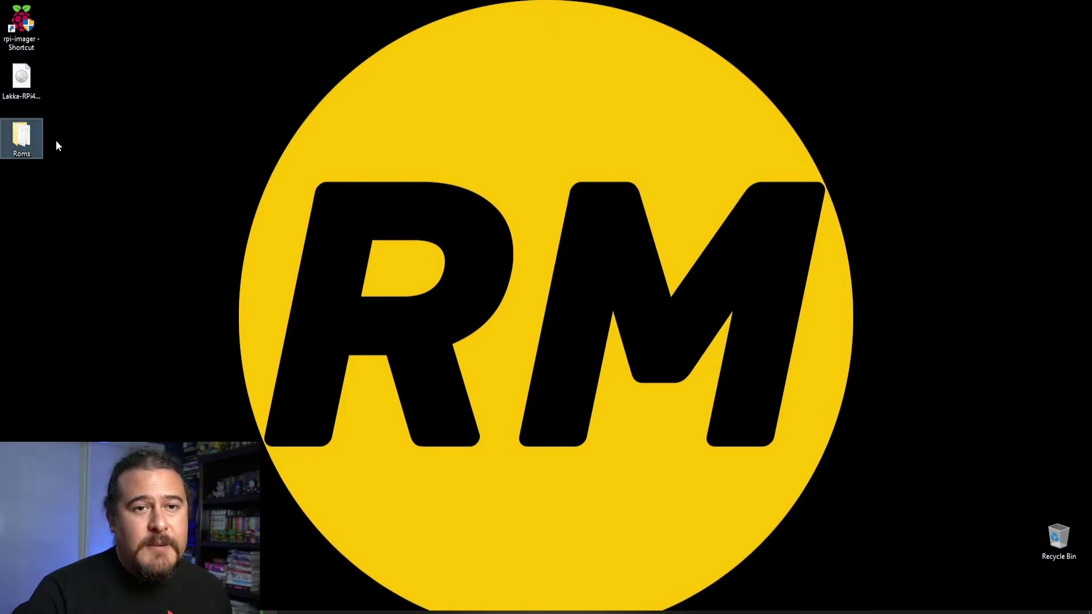
{"action": "left_click", "coordinate": [260, 161]}
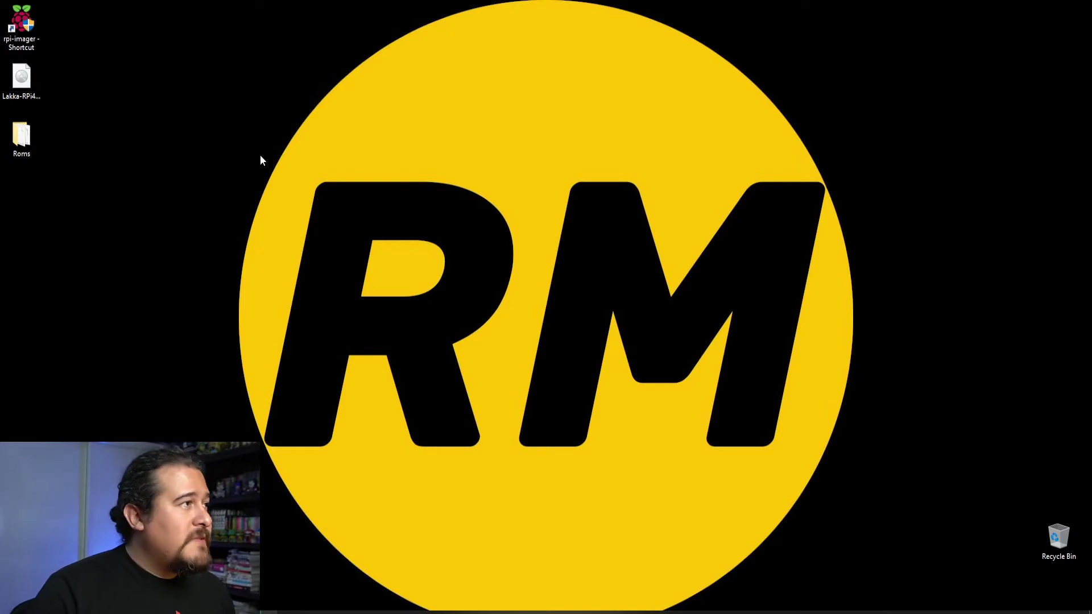
{"action": "double_click", "coordinate": [19, 28]}
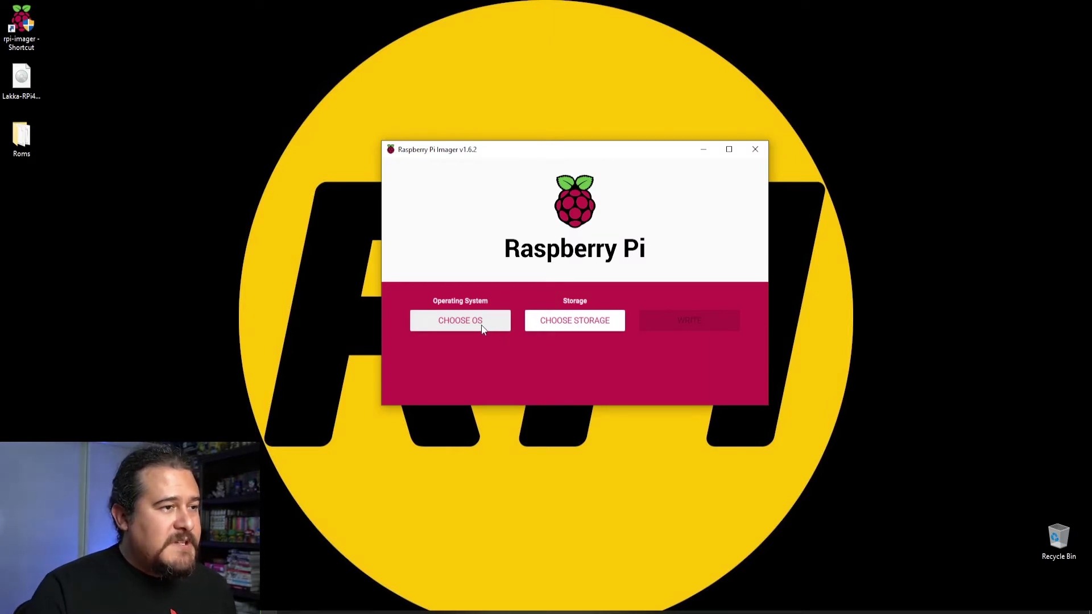
Step: Choose the custom image Lakka-RPi4.aarch64-3.6.img as the operating system to flash
{"action": "left_click", "coordinate": [481, 327]}
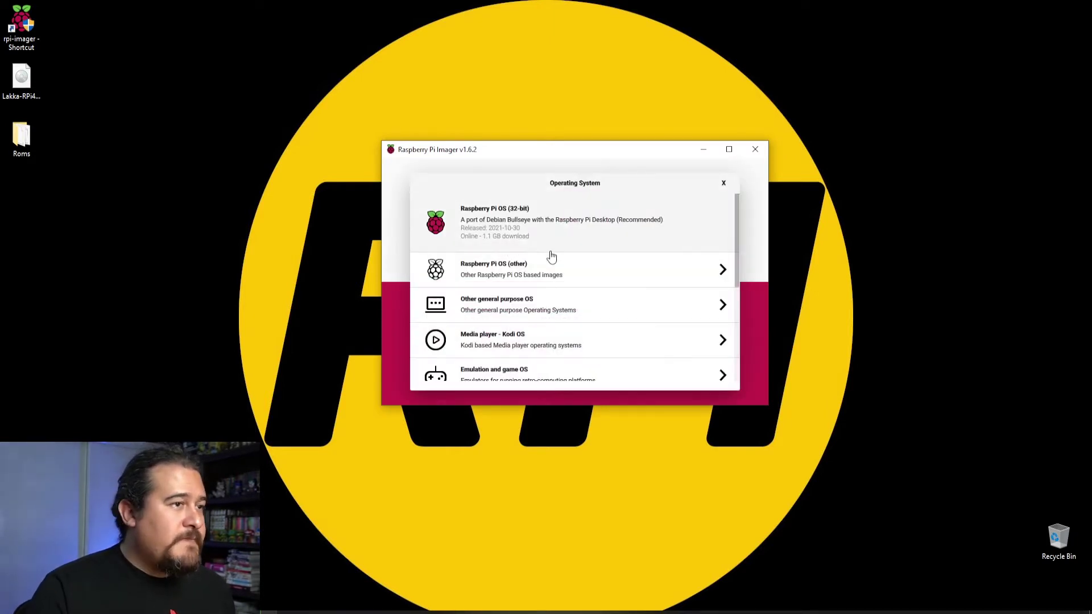
{"action": "scroll", "coordinate": [597, 219], "scroll_direction": "down", "scroll_amount": 5}
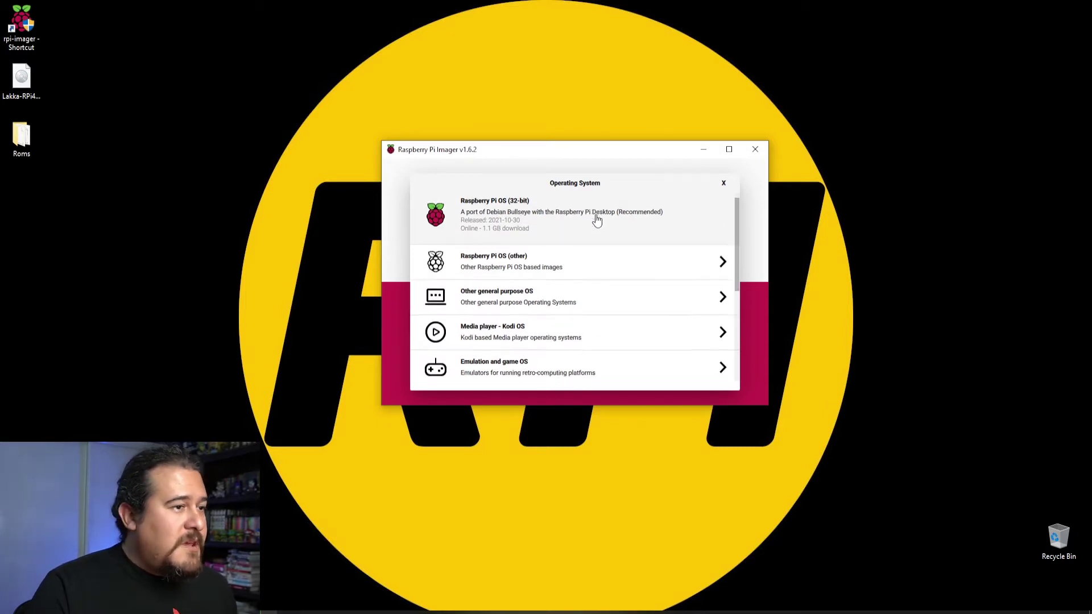
{"action": "scroll", "coordinate": [595, 236], "scroll_direction": "up", "scroll_amount": 2}
{"action": "scroll", "coordinate": [595, 236], "scroll_direction": "down", "scroll_amount": 3}
{"action": "scroll", "coordinate": [576, 274], "scroll_direction": "up", "scroll_amount": 3}
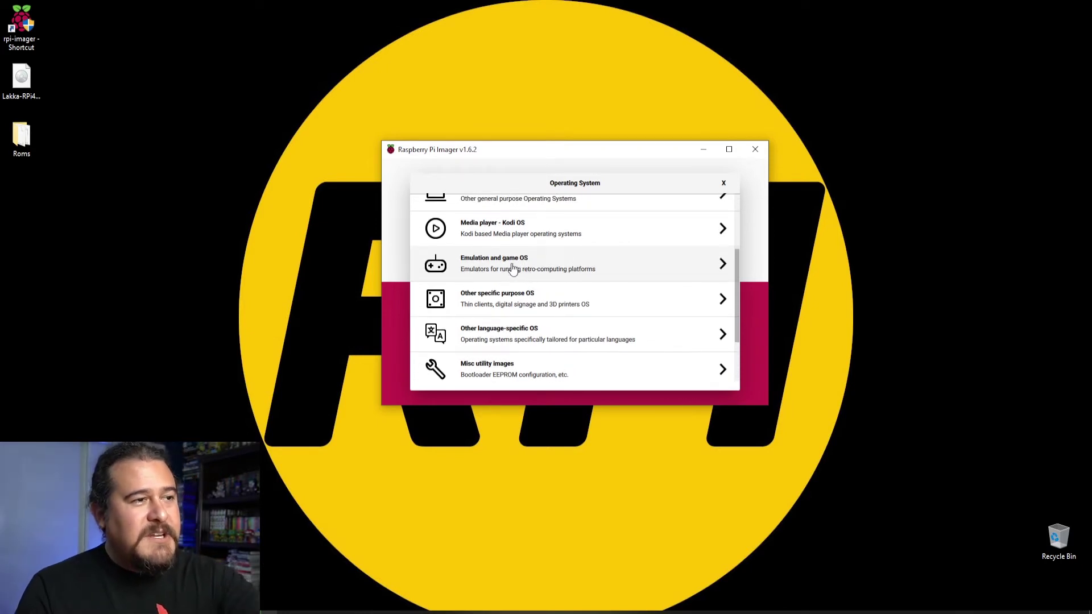
{"action": "scroll", "coordinate": [586, 277], "scroll_direction": "down", "scroll_amount": 2}
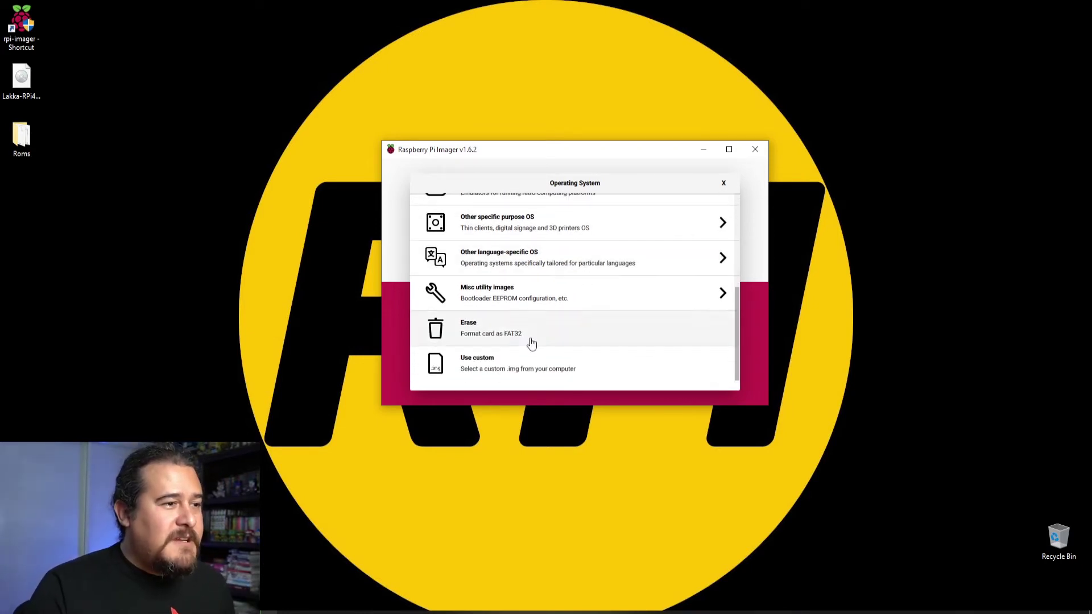
{"action": "left_click", "coordinate": [506, 374]}
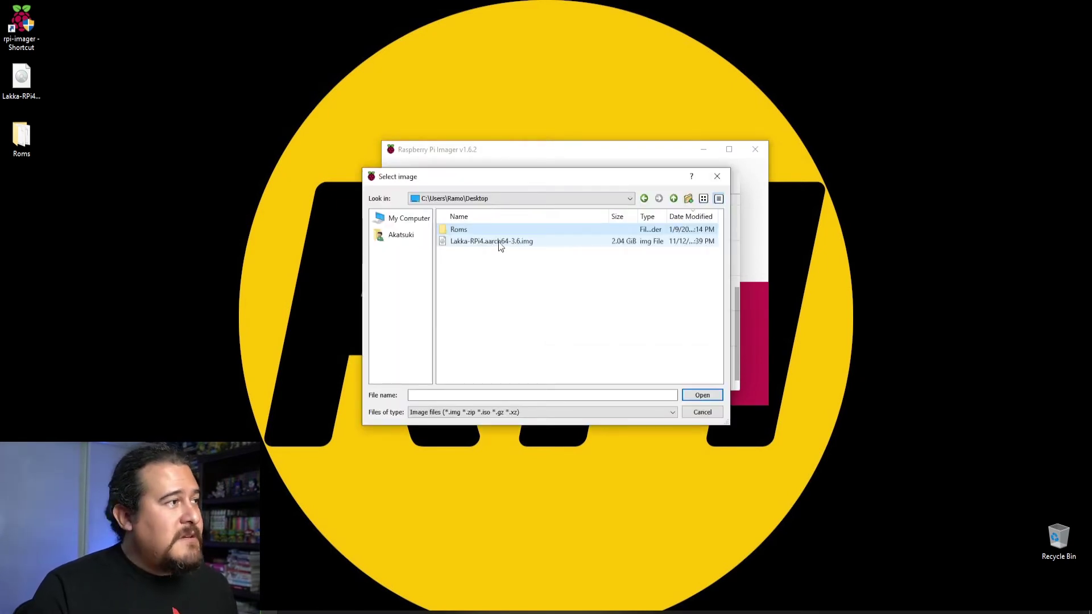
{"action": "left_click", "coordinate": [500, 243]}
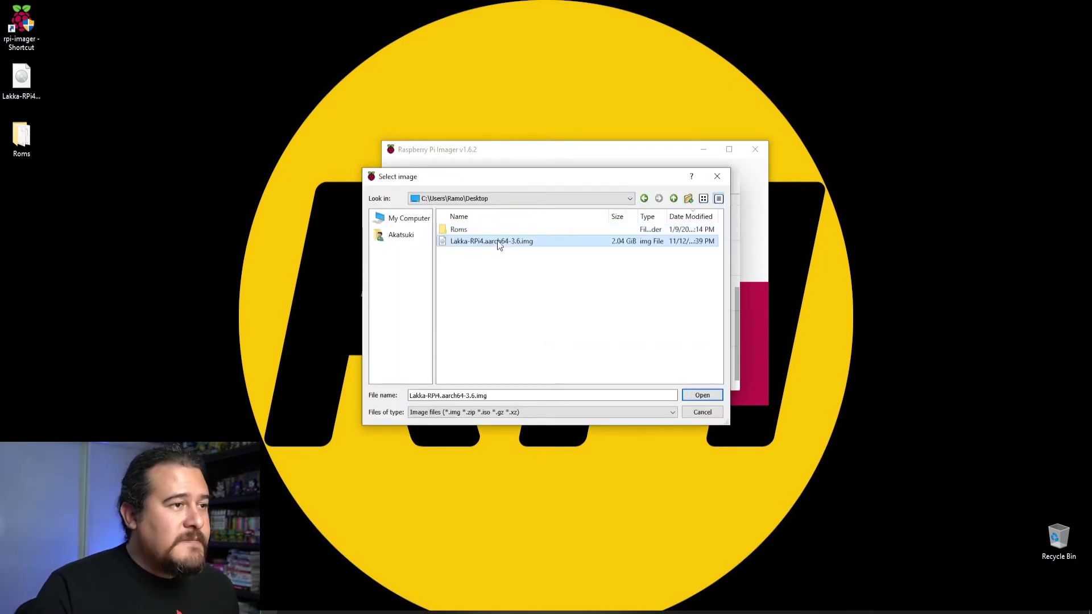
{"action": "left_click", "coordinate": [703, 397]}
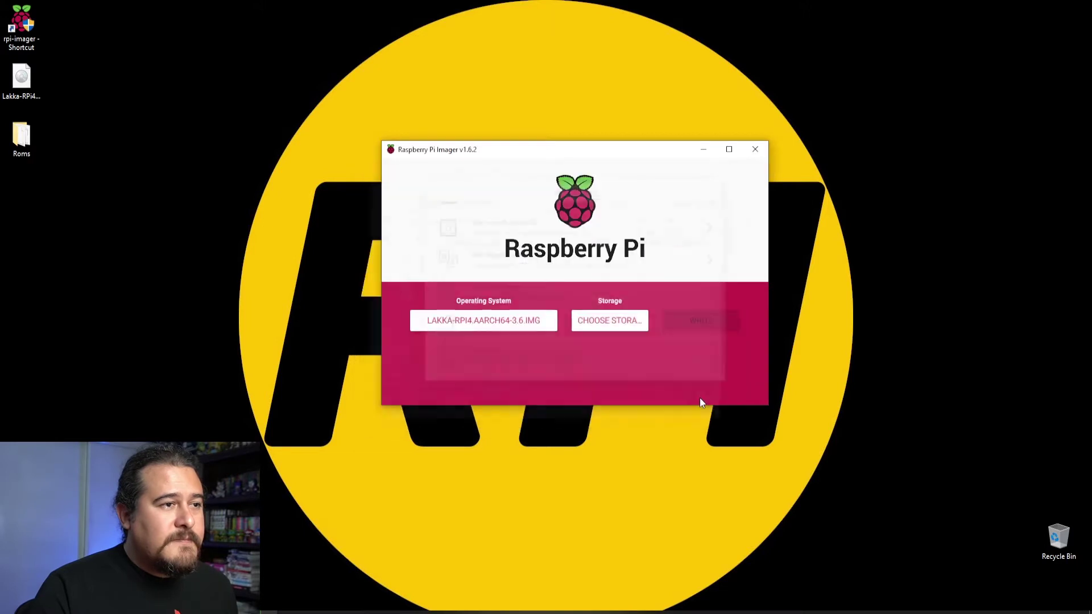
Step: Write Lakka to the 15.5 GB Generic MassStorageClass USB Device, confirming the erase
{"action": "left_click", "coordinate": [613, 326]}
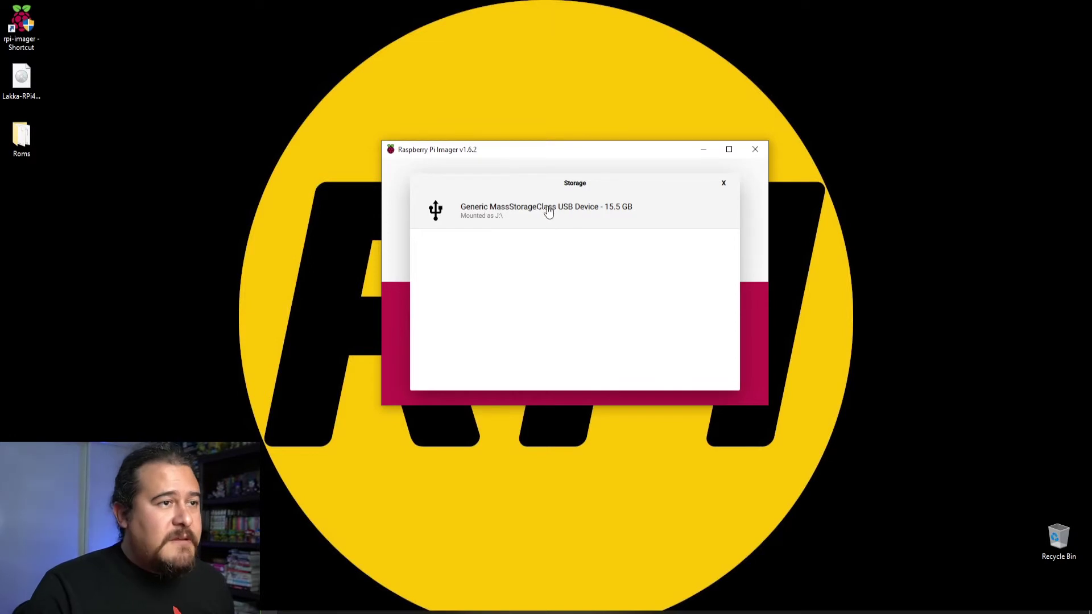
{"action": "left_click", "coordinate": [599, 219]}
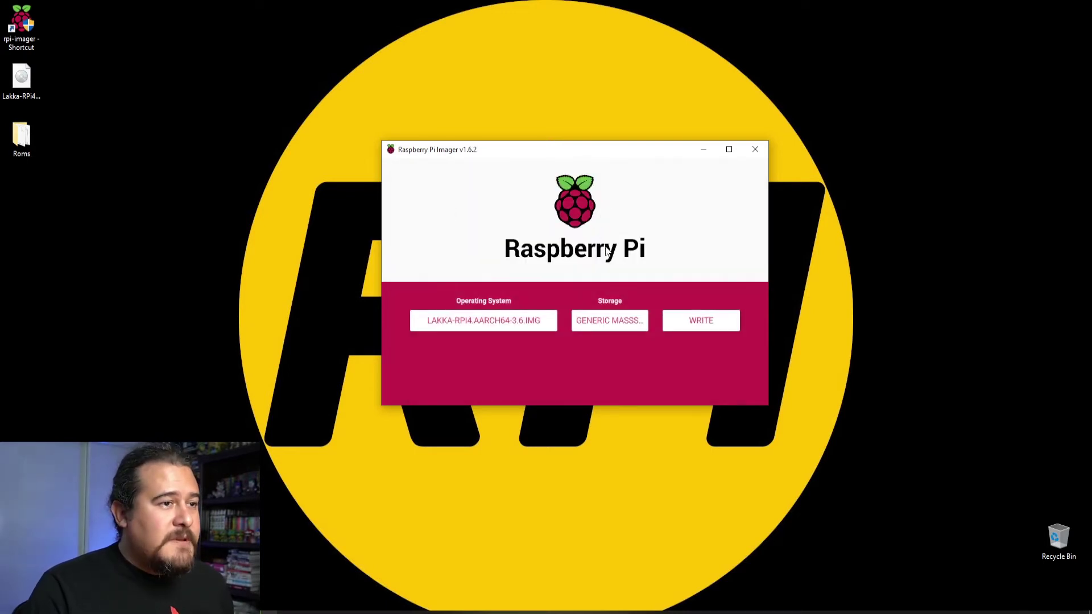
{"action": "left_click", "coordinate": [709, 331]}
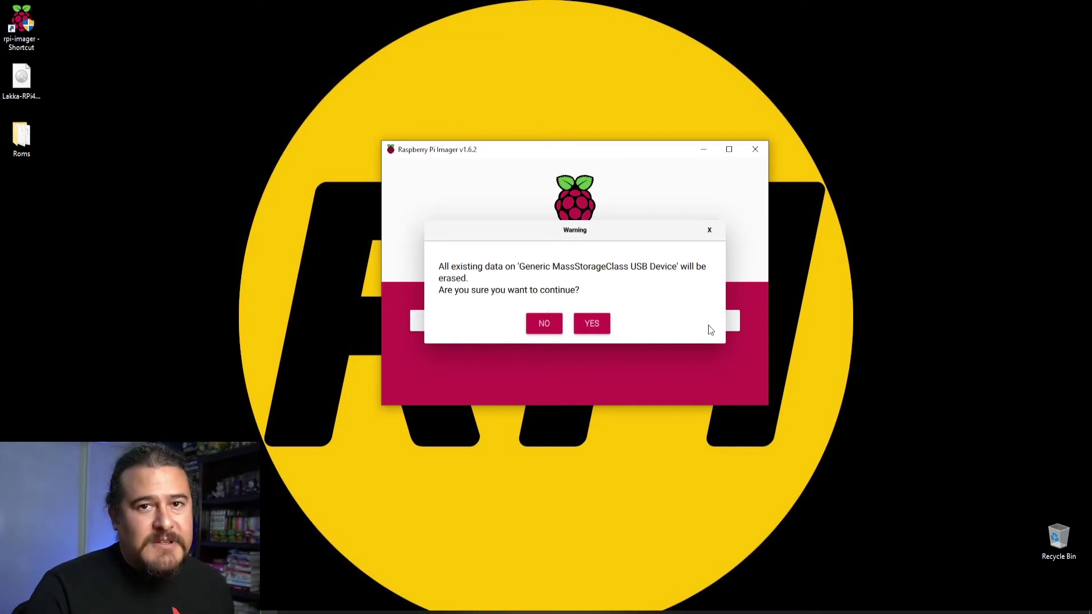
{"action": "left_click", "coordinate": [598, 325]}
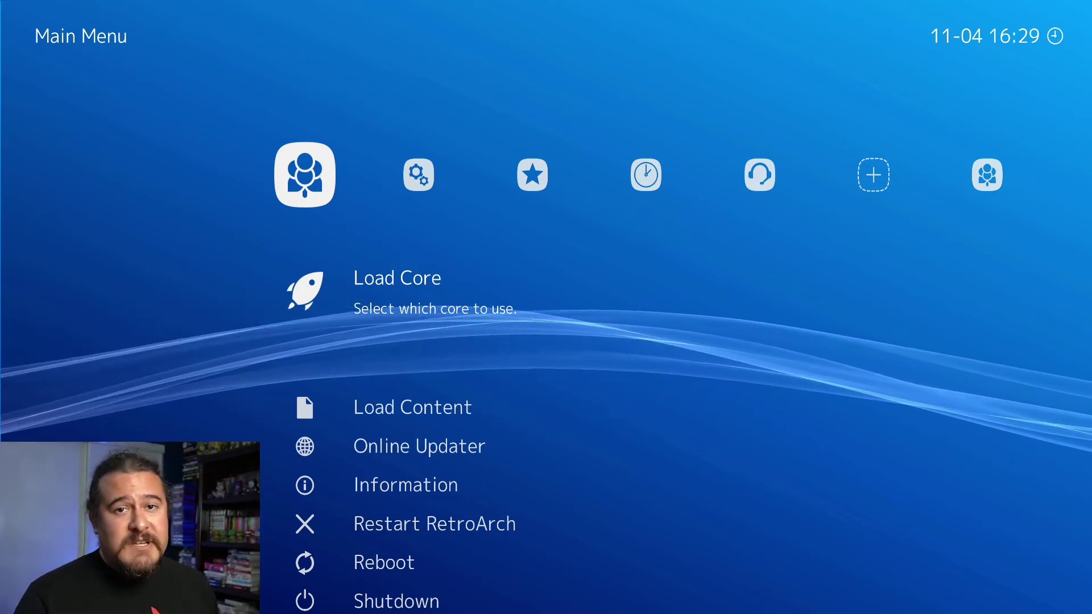
Step: Look up the eth0 IP address 192.168.24.190 under Information > Network Information
{"action": "key", "text": "Down"}
{"action": "key", "text": "Down"}
{"action": "key", "text": "Down"}
{"action": "key", "text": "Return"}
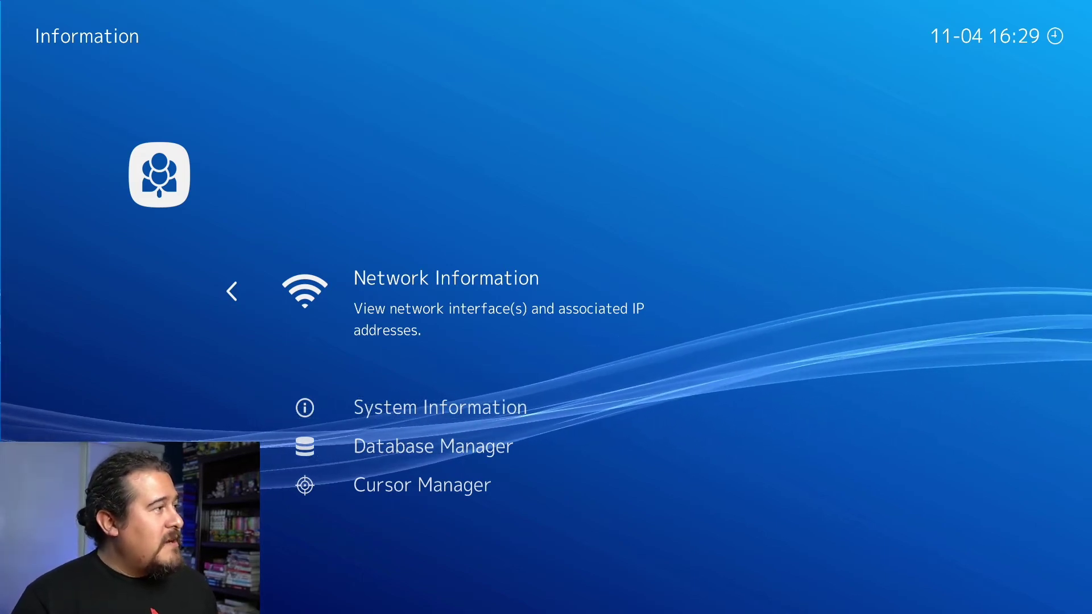
{"action": "key", "text": "Return"}
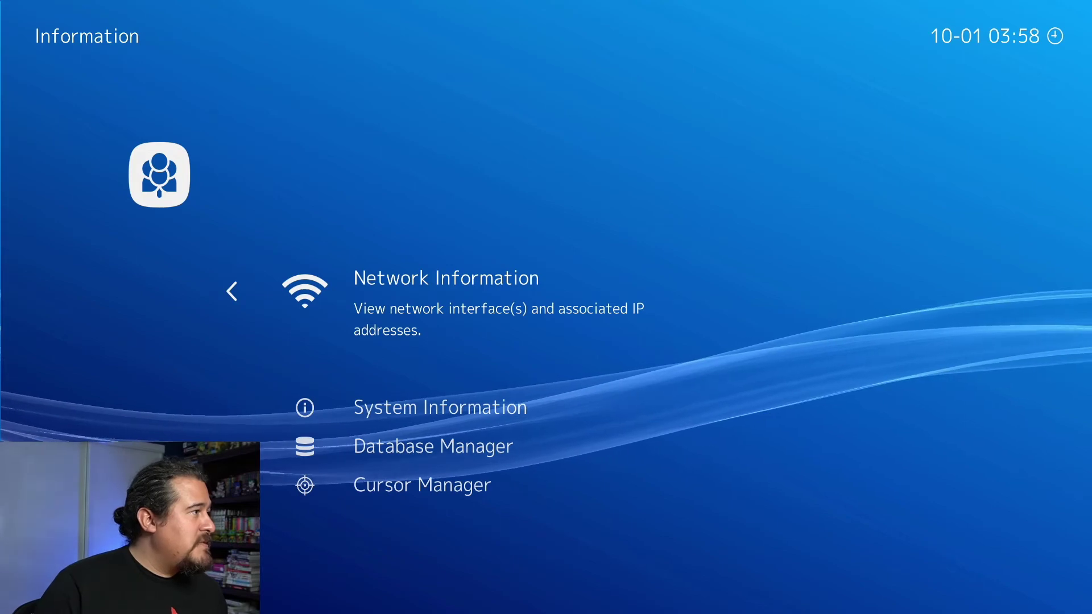
{"action": "key", "text": "Return"}
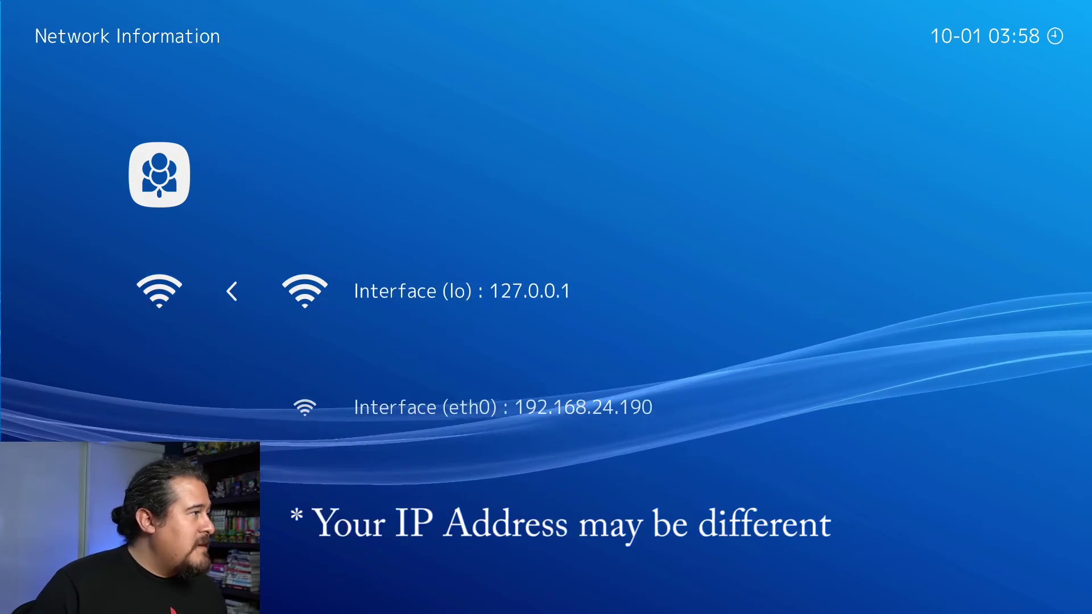
{"action": "key", "text": "Down"}
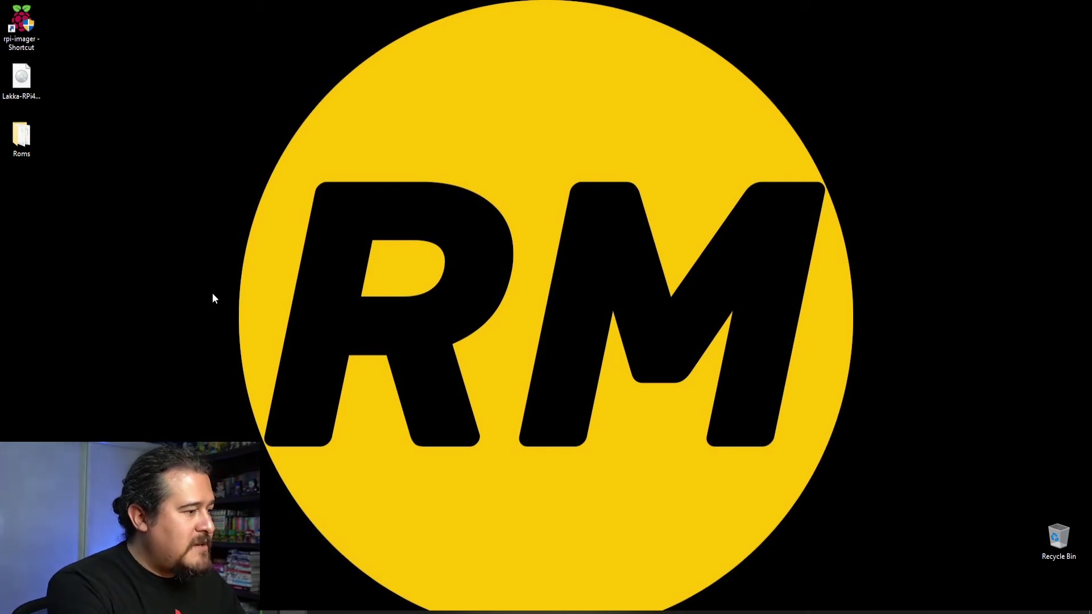
Step: Open the Windows Run dialog and enter the network path \\192.168
{"action": "key", "text": "super"}
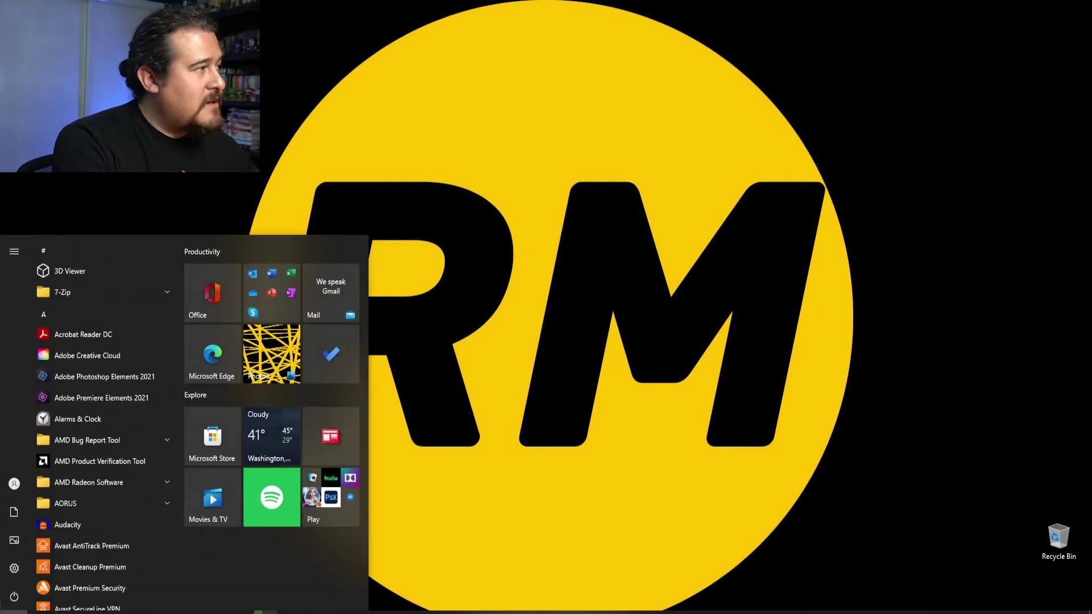
{"action": "type", "text": "run"}
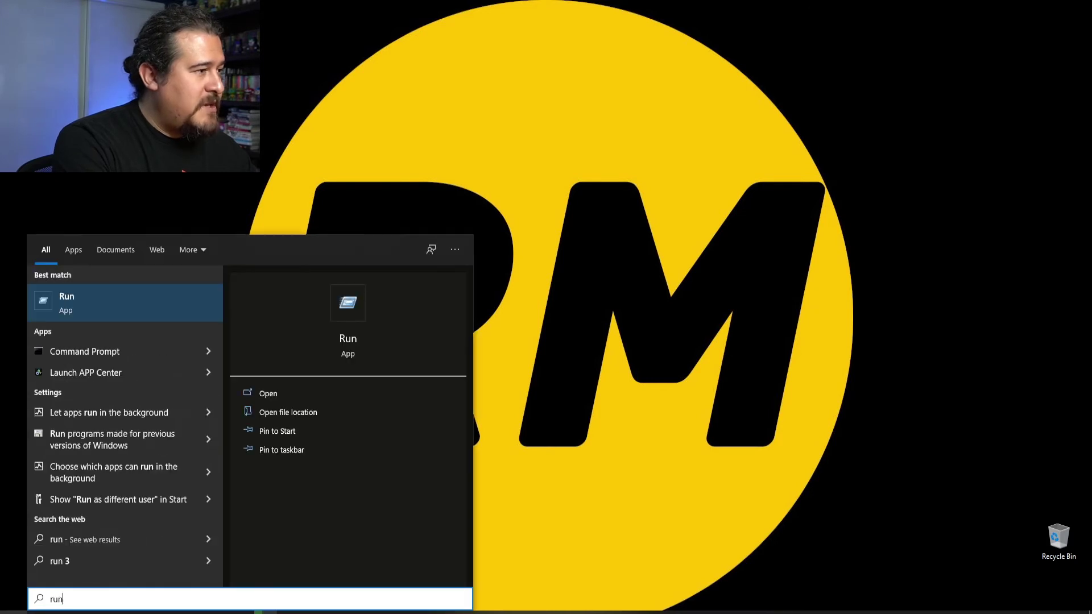
{"action": "key", "text": "Return"}
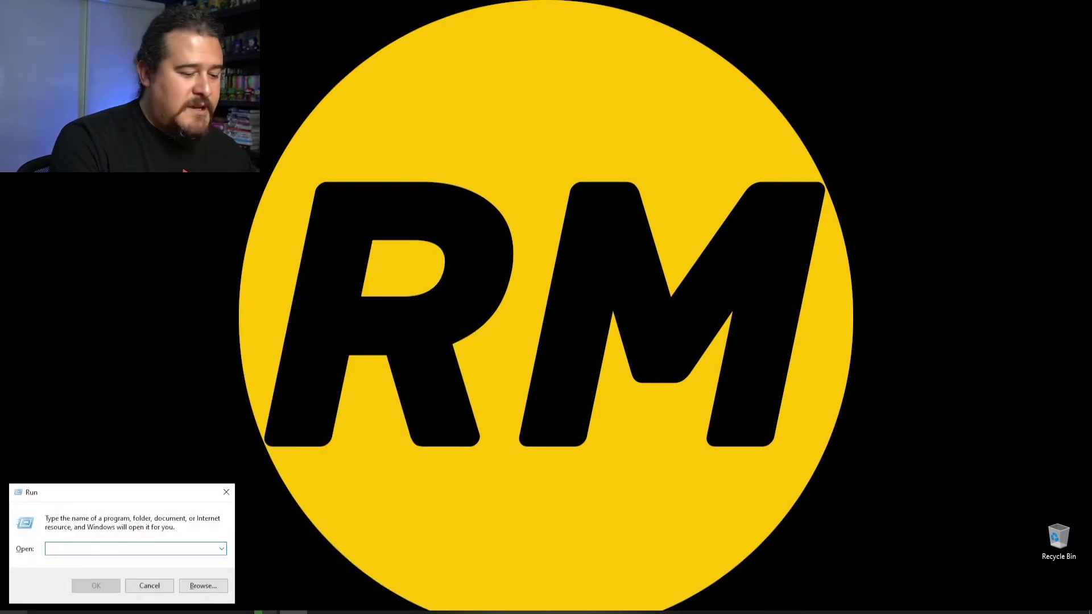
{"action": "type", "text": "\\\\"}
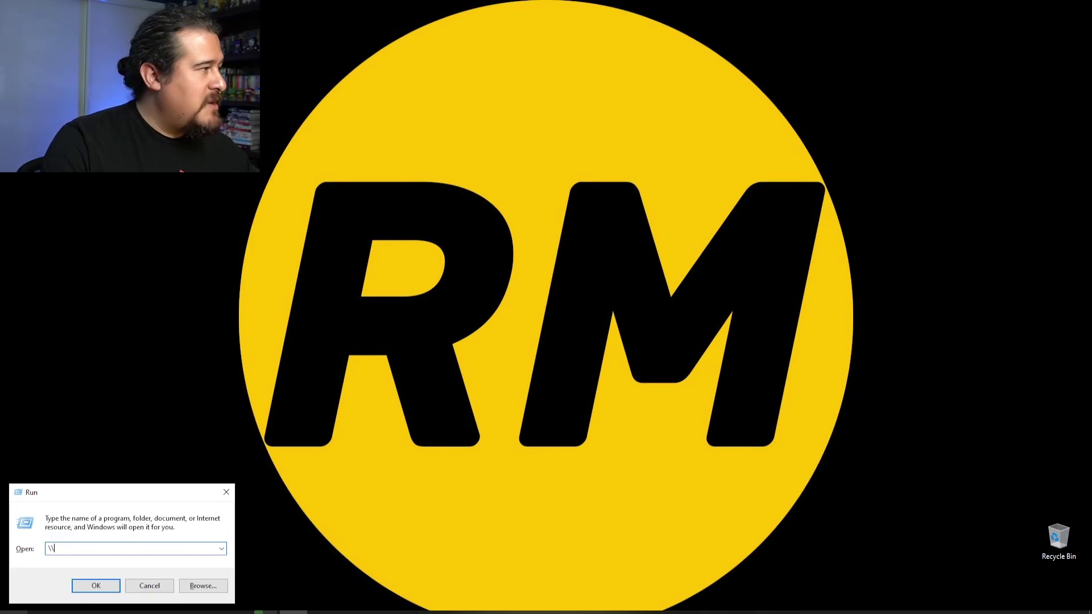
{"action": "type", "text": "192"}
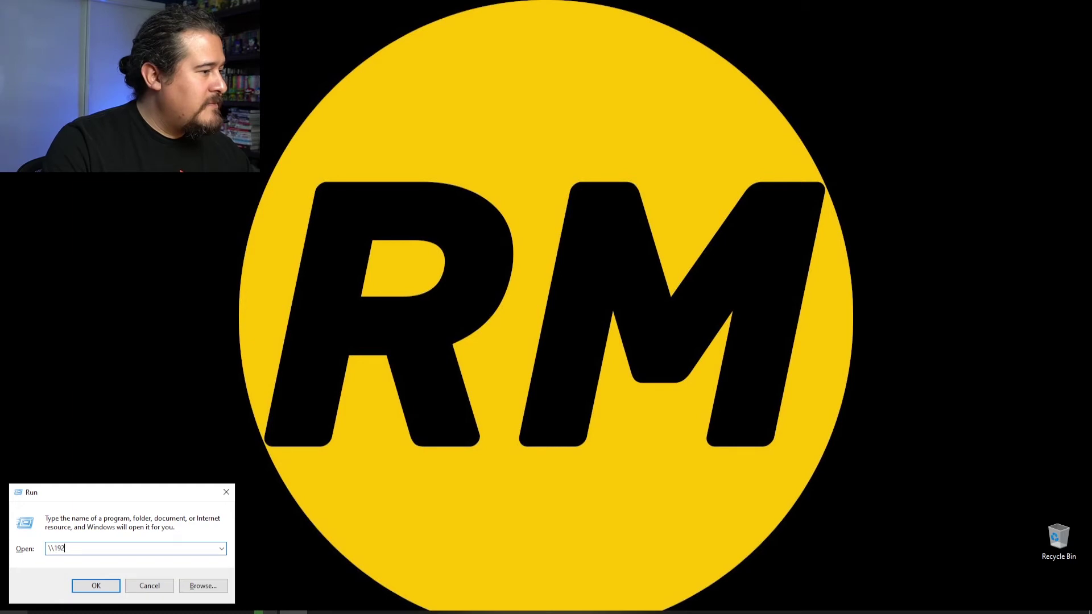
{"action": "type", "text": ".168"}
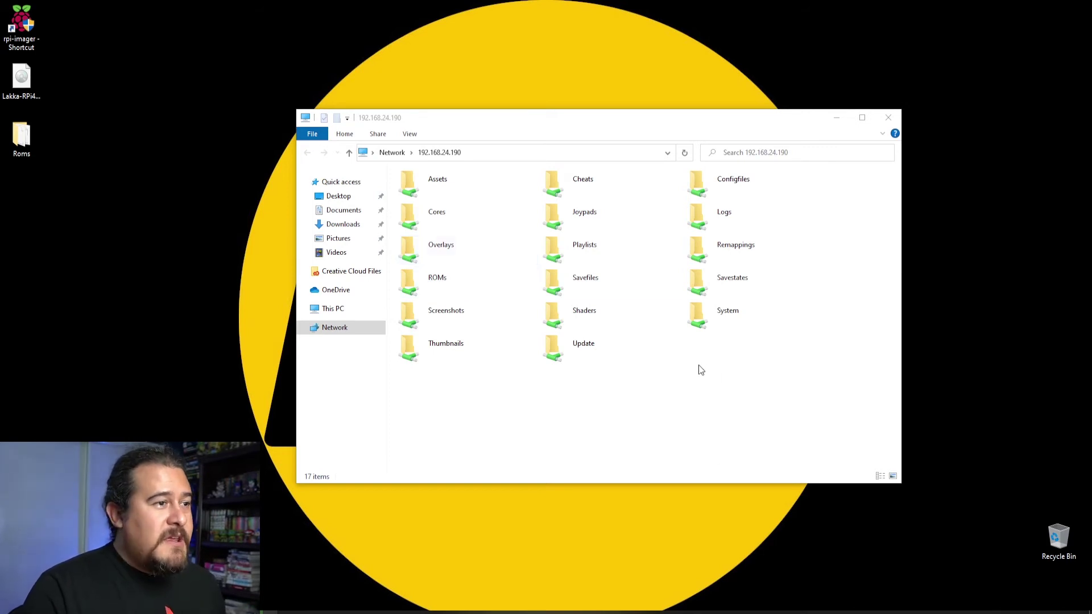
Step: Copy the desktop Roms folder into the share's ROMs folder
{"action": "double_click", "coordinate": [448, 280]}
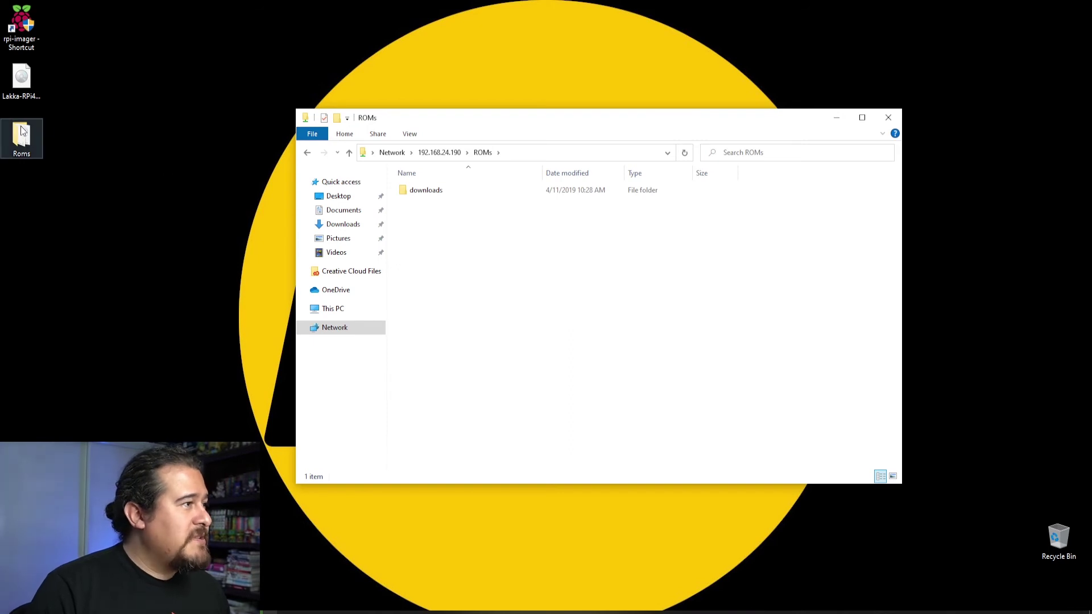
{"action": "left_click_drag", "start_coordinate": [23, 131], "coordinate": [25, 139]}
{"action": "left_click_drag", "start_coordinate": [263, 178], "coordinate": [428, 224]}
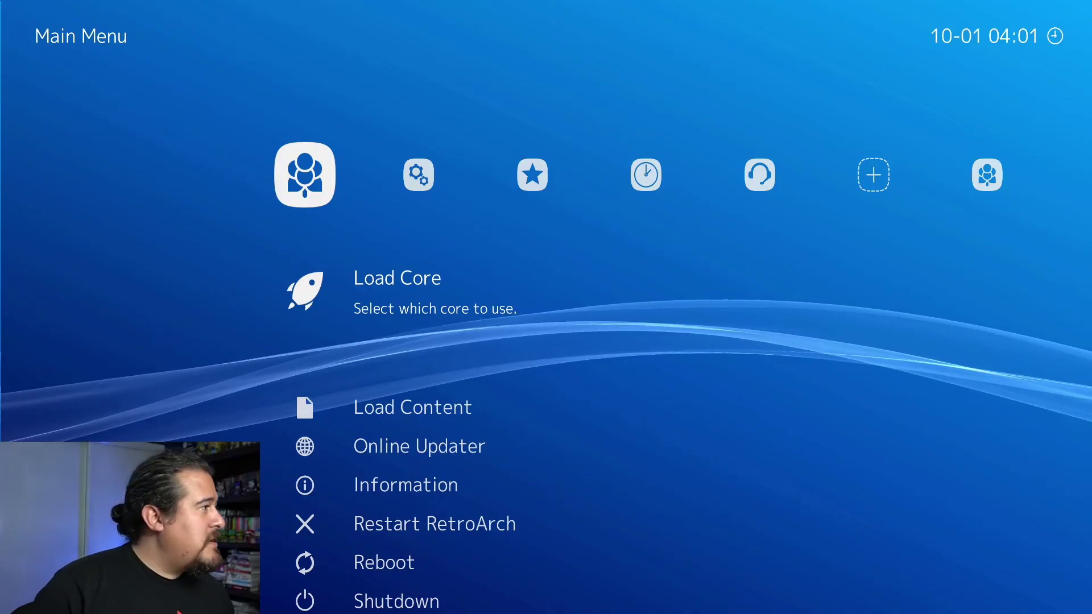
Step: Browse /storage/roms/Roms from Import Content > Scan Directory, then back out to Import Content
{"action": "key", "text": "Right"}
{"action": "key", "text": "Right"}
{"action": "key", "text": "Right"}
{"action": "key", "text": "Right"}
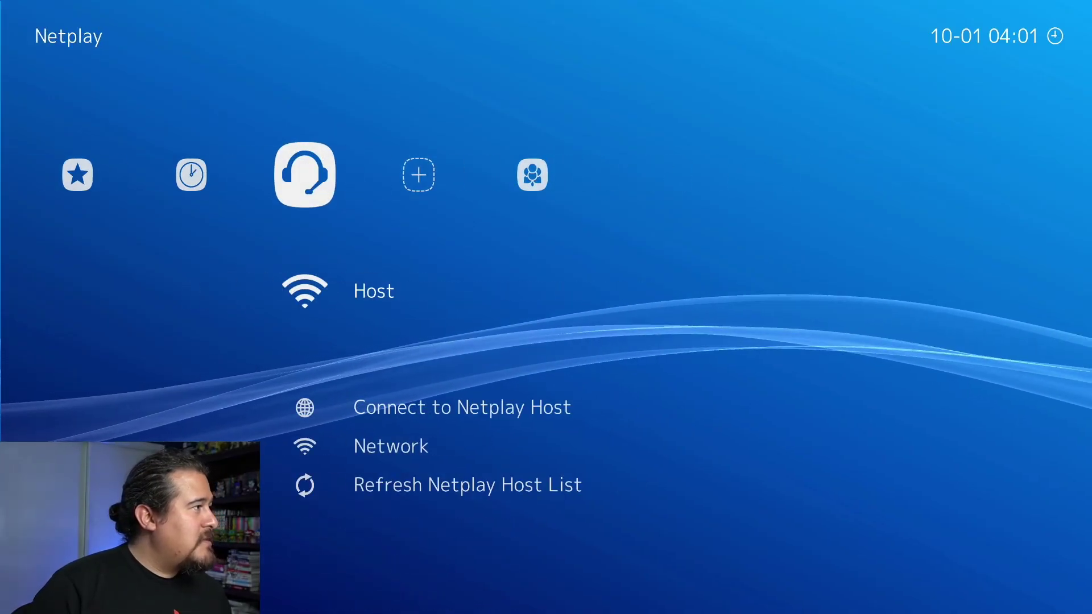
{"action": "key", "text": "Right"}
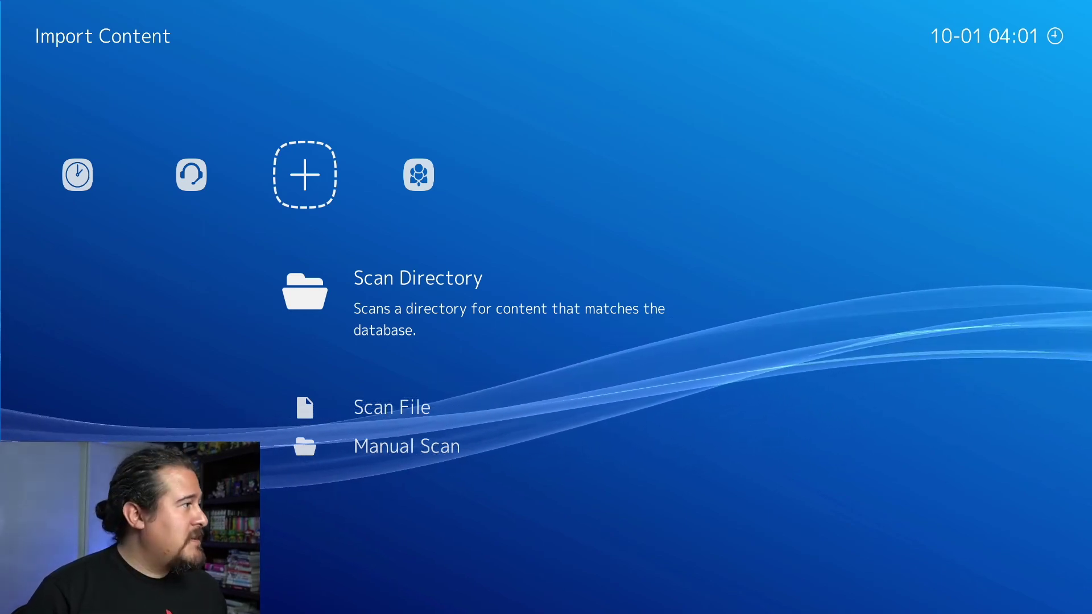
{"action": "key", "text": "Return"}
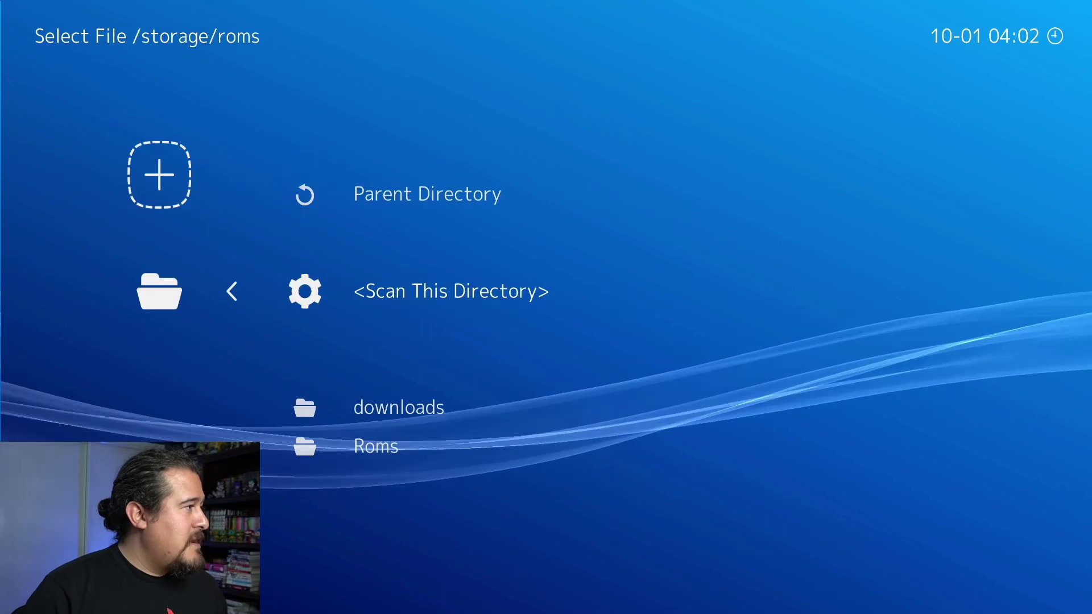
{"action": "key", "text": "Down"}
{"action": "key", "text": "Down"}
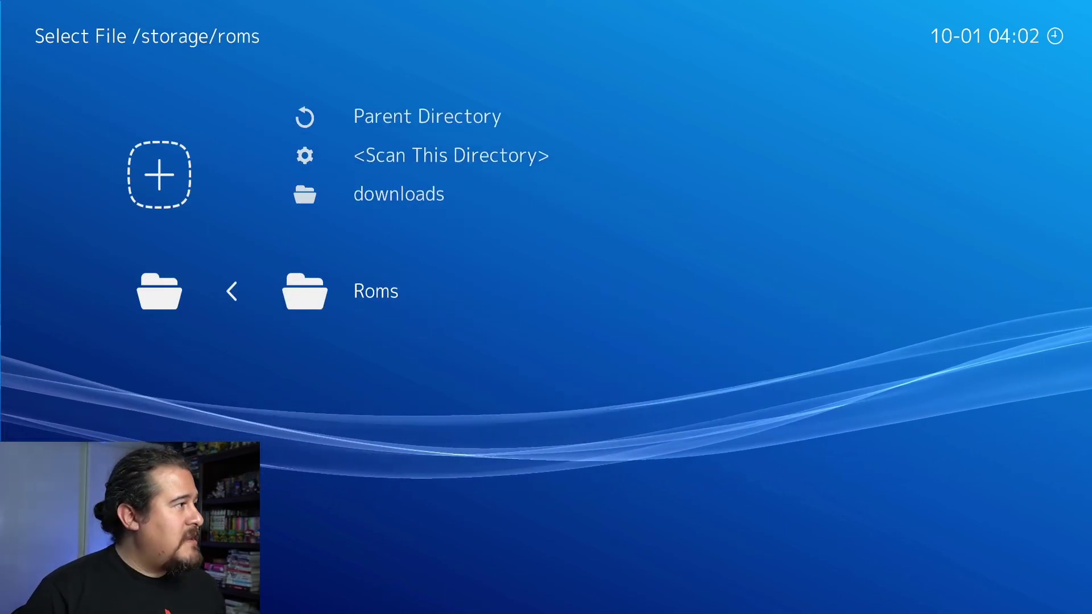
{"action": "key", "text": "Return"}
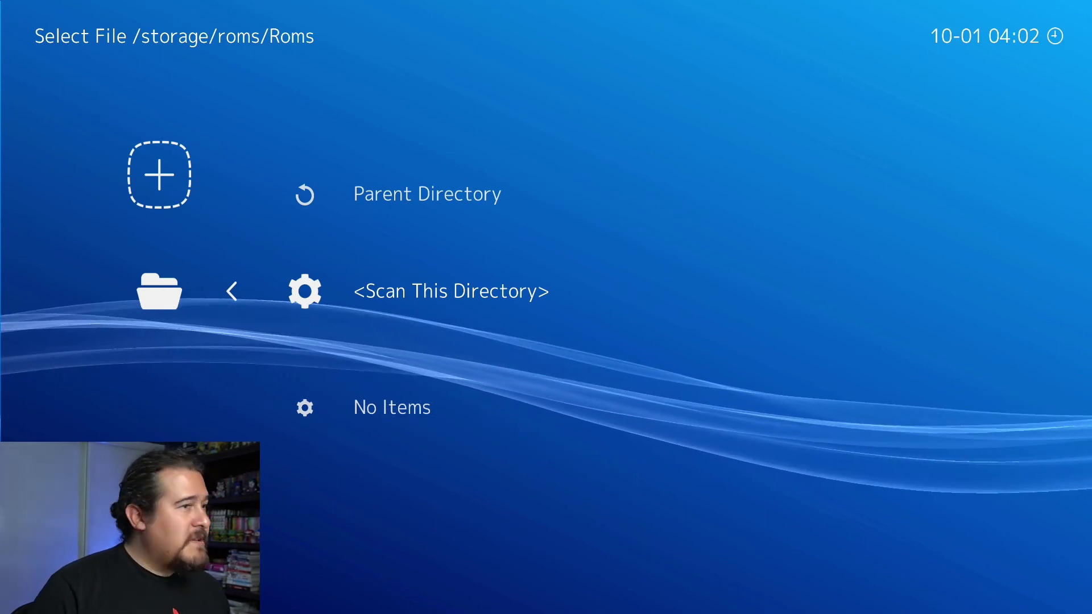
{"action": "key", "text": "BackSpace"}
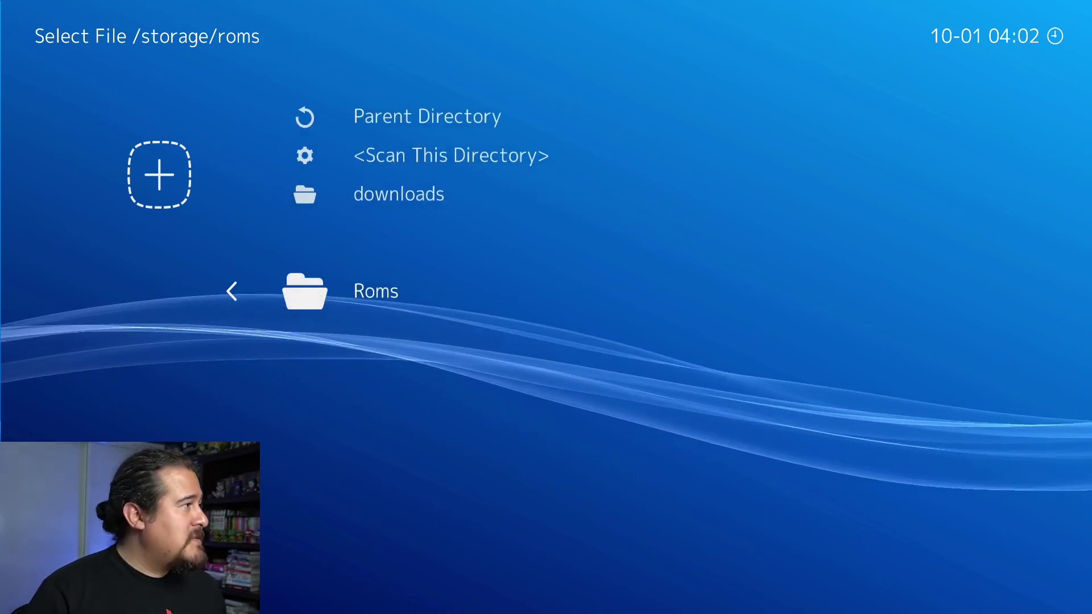
{"action": "key", "text": "BackSpace"}
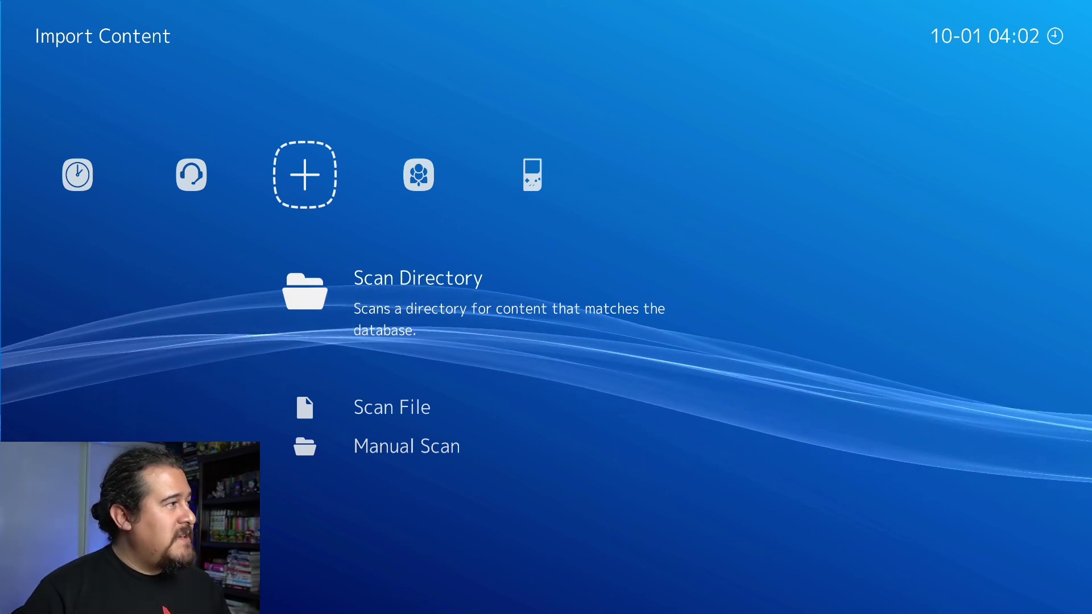
Step: Open Pokemon - Blue Version's options in the Nintendo - Game Boy playlist
{"action": "key", "text": "Right"}
{"action": "key", "text": "Right"}
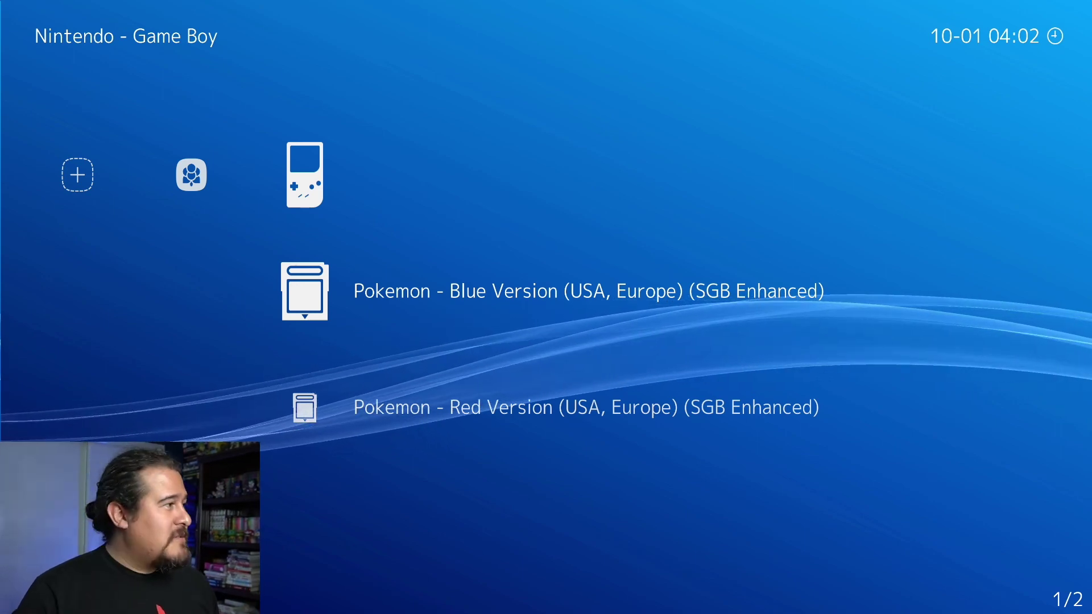
{"action": "key", "text": "Return"}
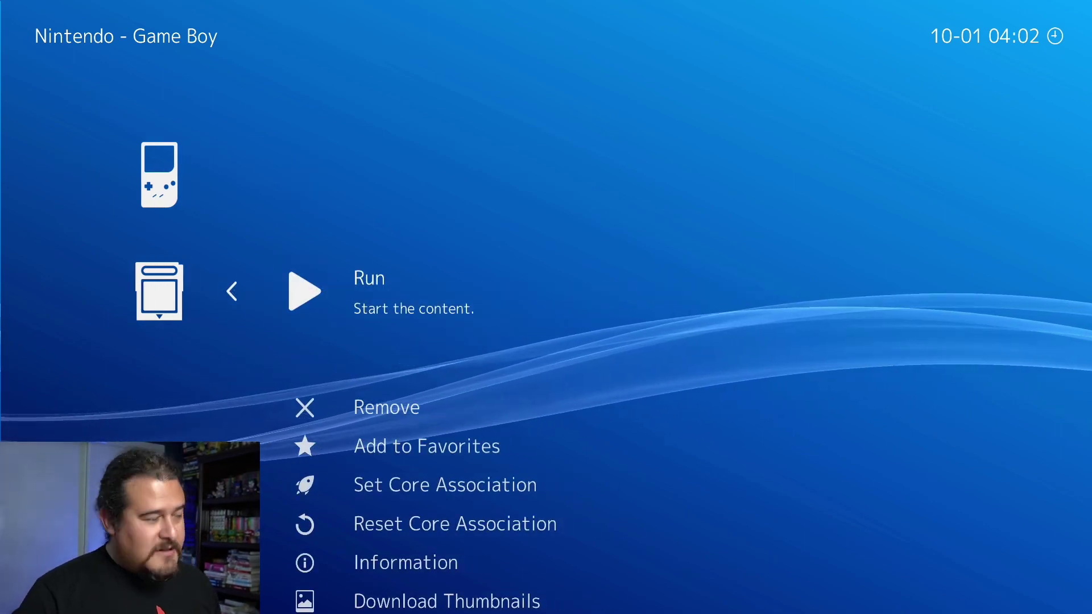